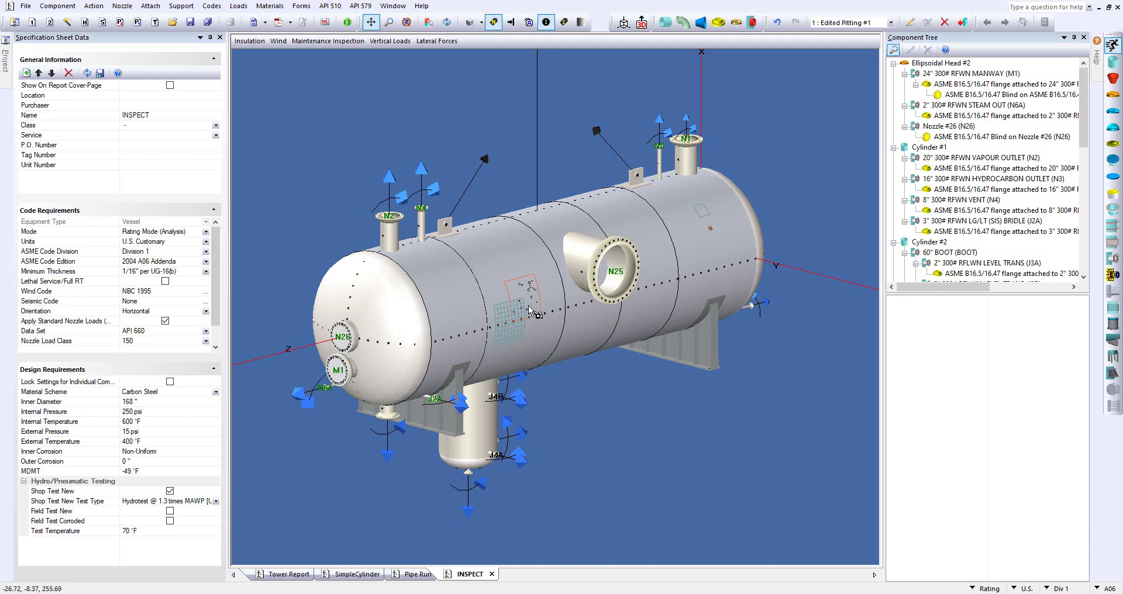
mouse_move(465, 302)
left_mouse_down()
mouse_move(423, 339)
mouse_move(465, 299)
left_mouse_up()
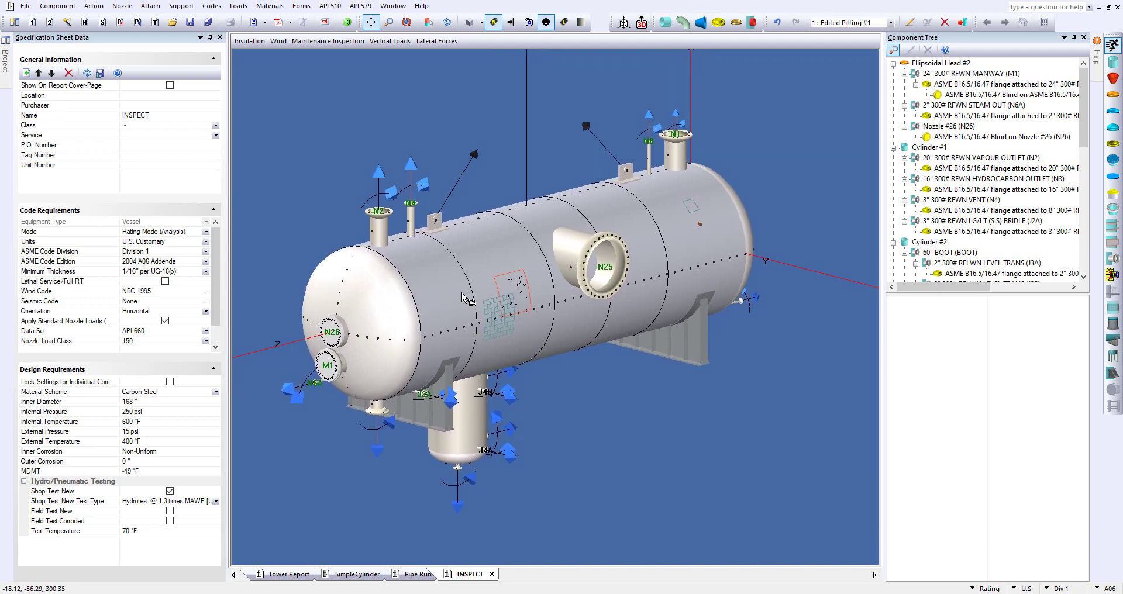
scroll(501, 324, "up", 3)
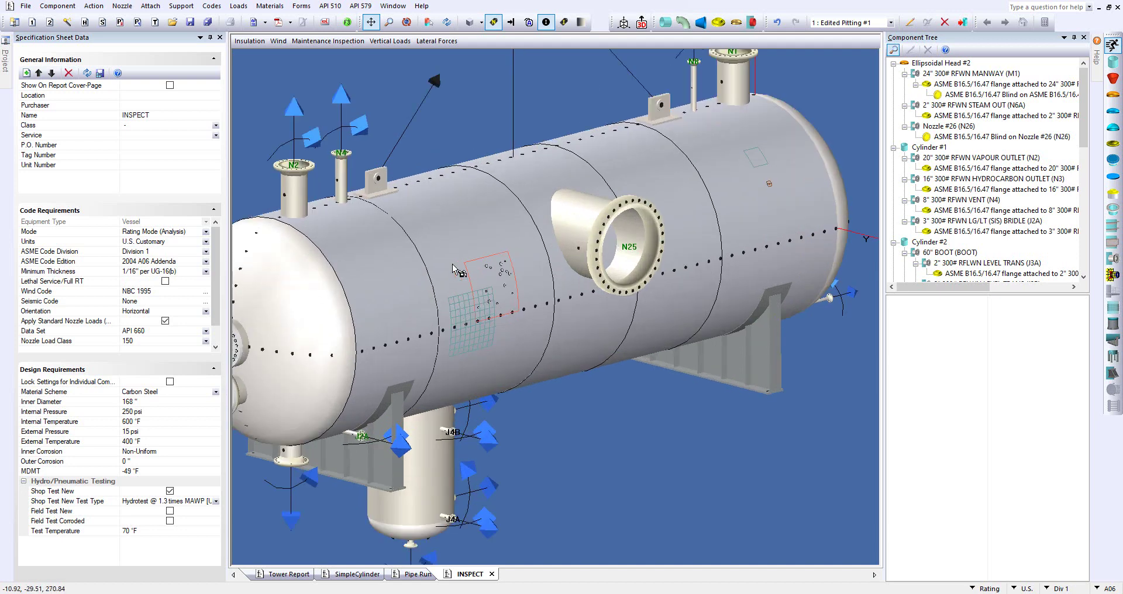
scroll(453, 267, "down", 4)
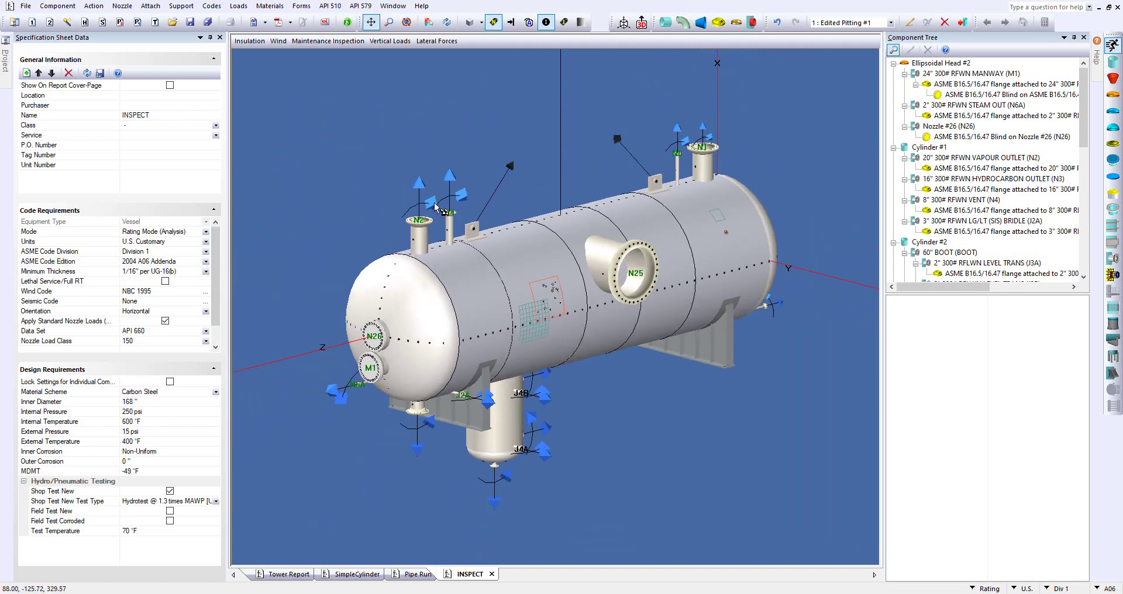
scroll(481, 360, "up", 4)
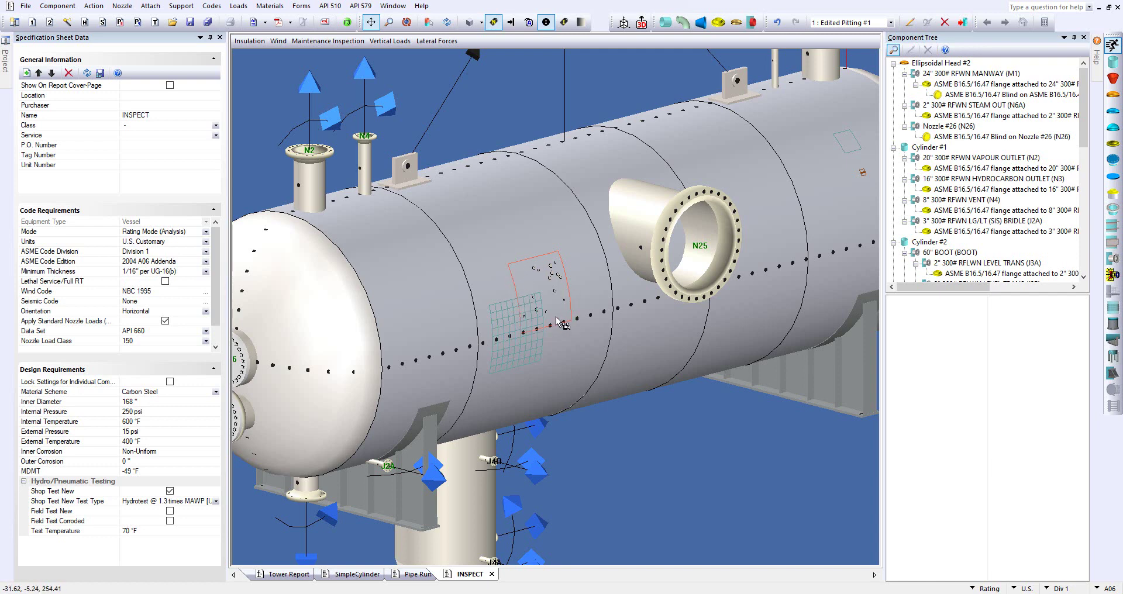
scroll(565, 323, "down", 2)
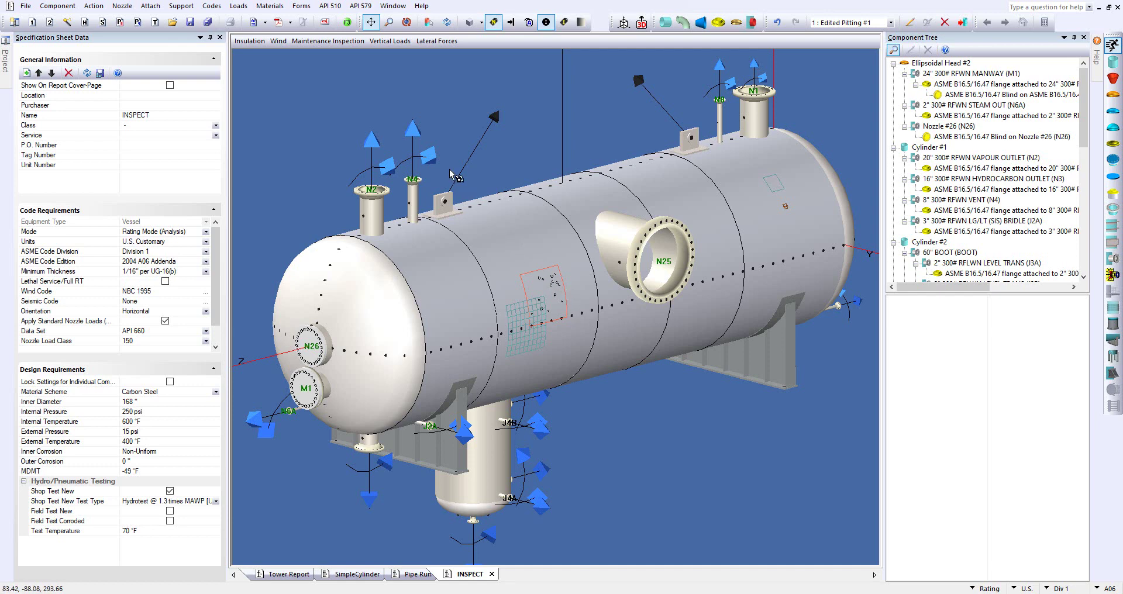
left_click(360, 5)
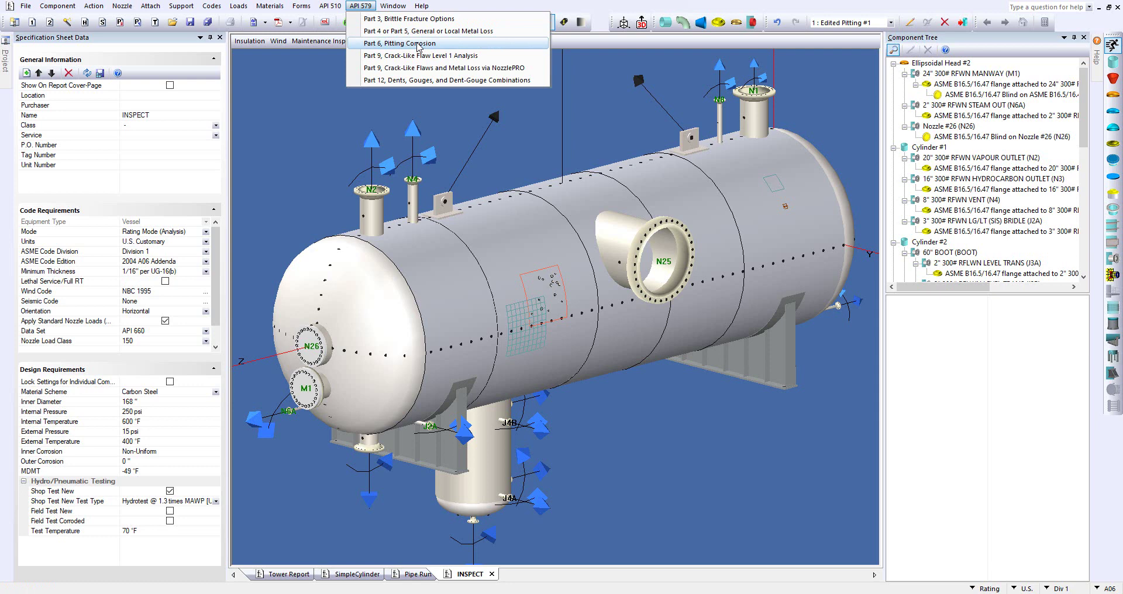
left_click(510, 151)
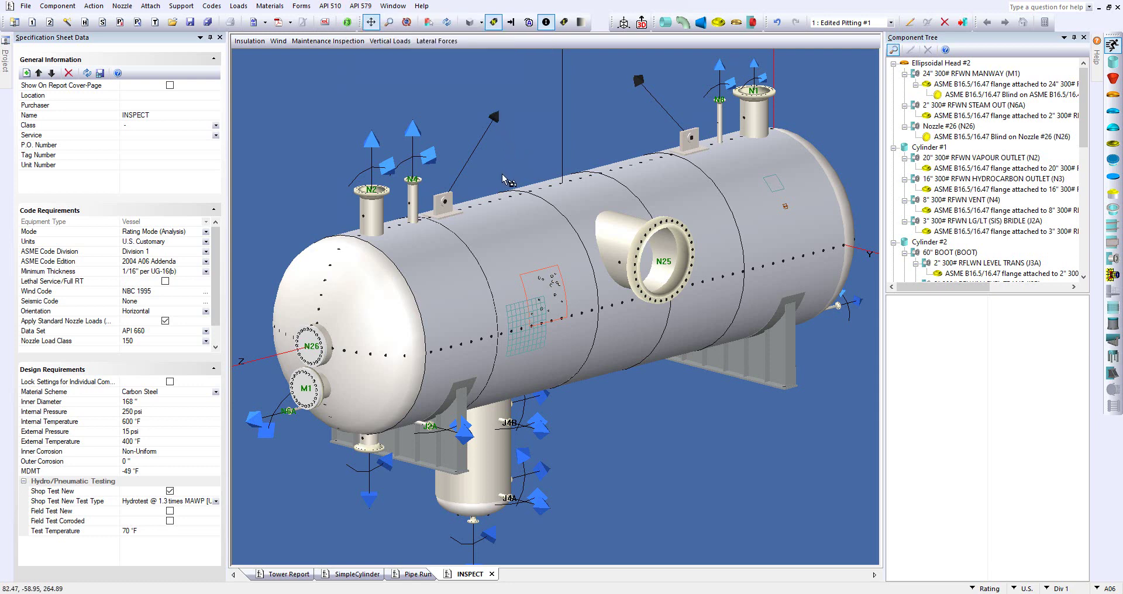
Edit the pitting flaw on Cylinder #2, enabling the Part 3 brittle fracture assessment with a critical exposure temperature of -20 °F
left_click(544, 288)
left_click(589, 292)
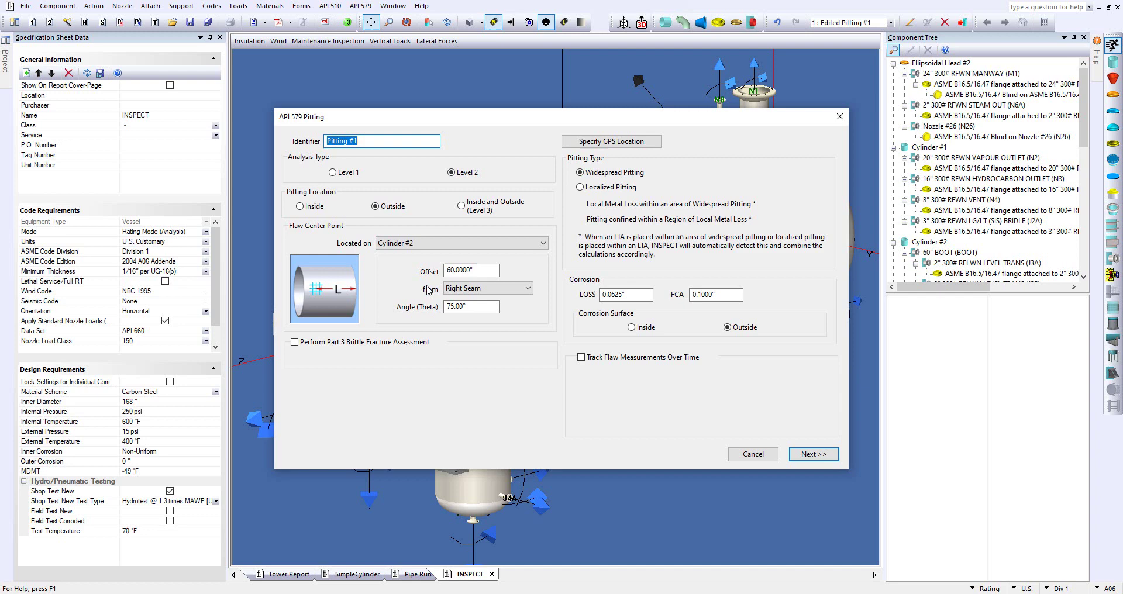
left_click(396, 142)
left_click(295, 343)
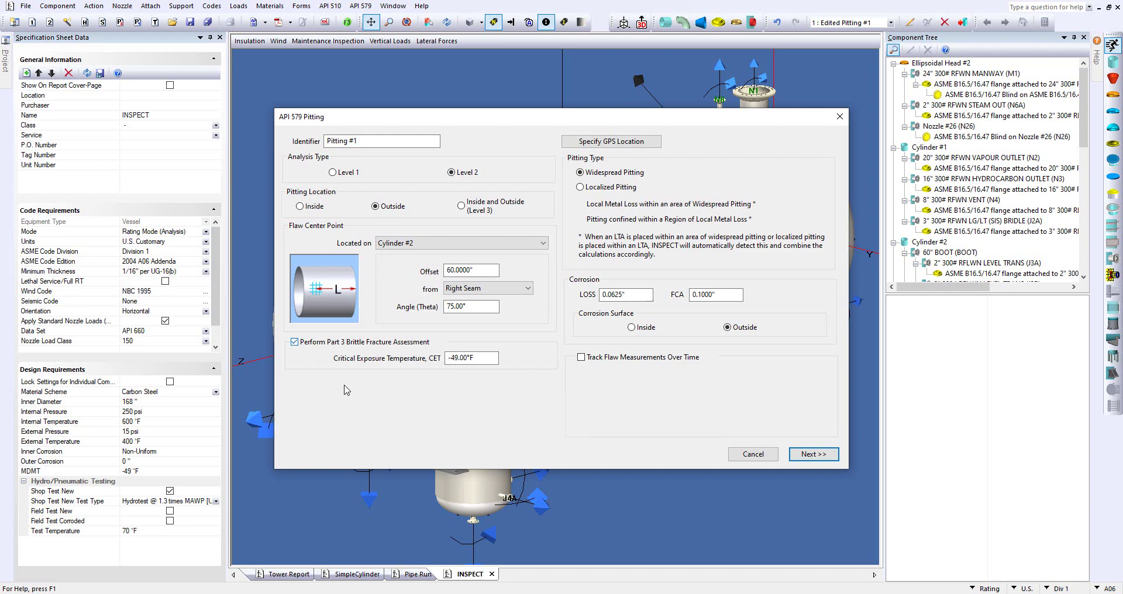
left_click(483, 357)
type("-20")
Examine the pitting flaw's LOSS and FCA corrosion values and the options for tracking flaw measurements over time
left_click(632, 296)
left_click(721, 295)
left_click(721, 295)
left_click(581, 358)
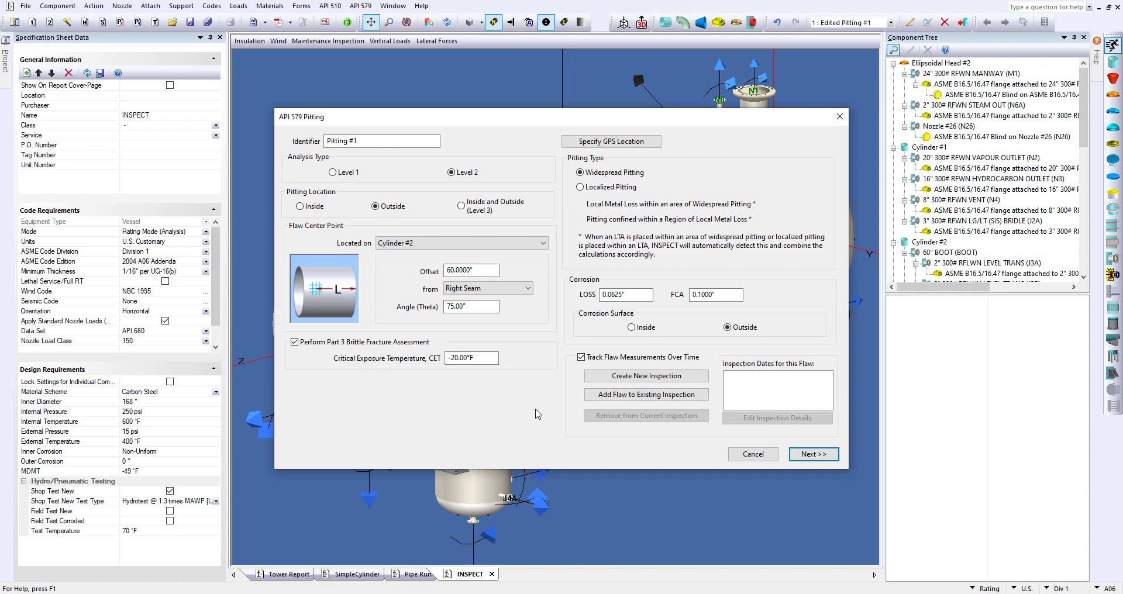
left_click(581, 358)
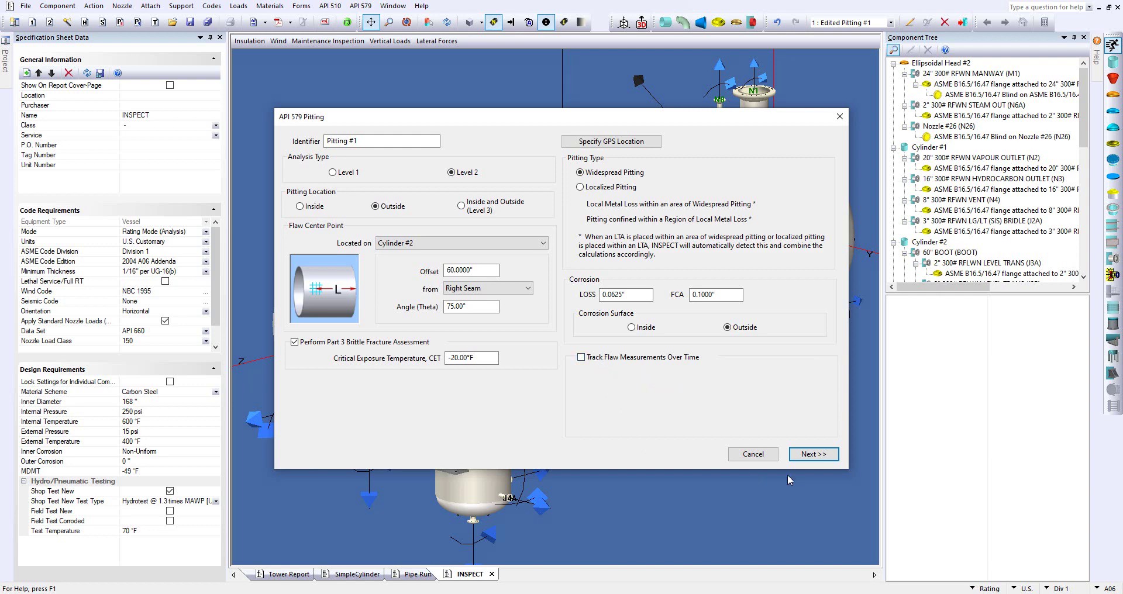
Check the Level 2 pit-couple data and accept the edited pitting flaw
left_click(814, 455)
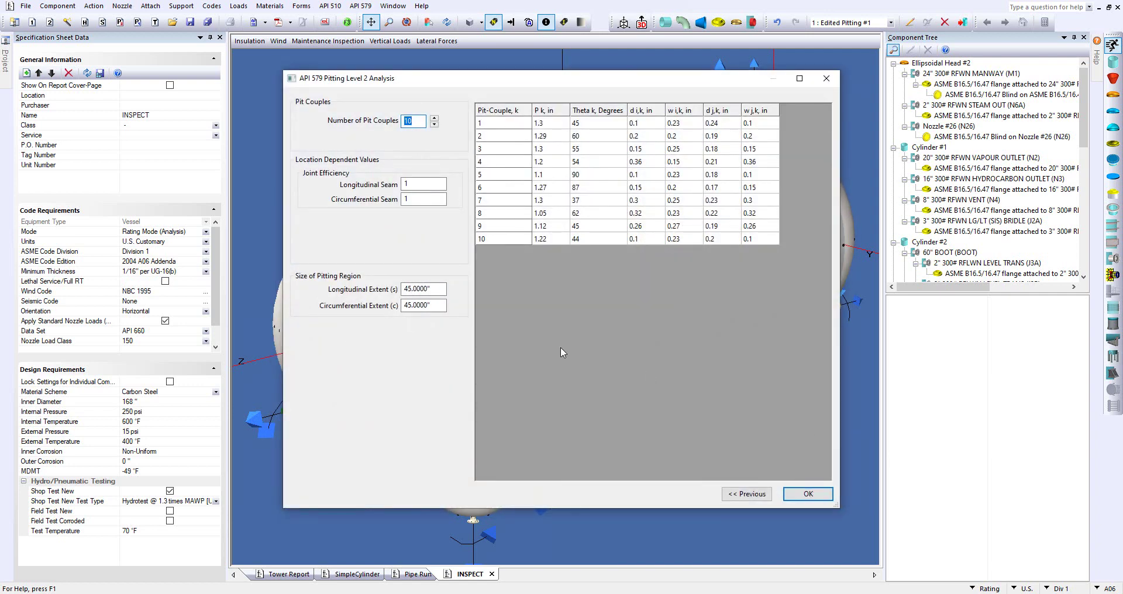
left_click(419, 121)
left_click(819, 495)
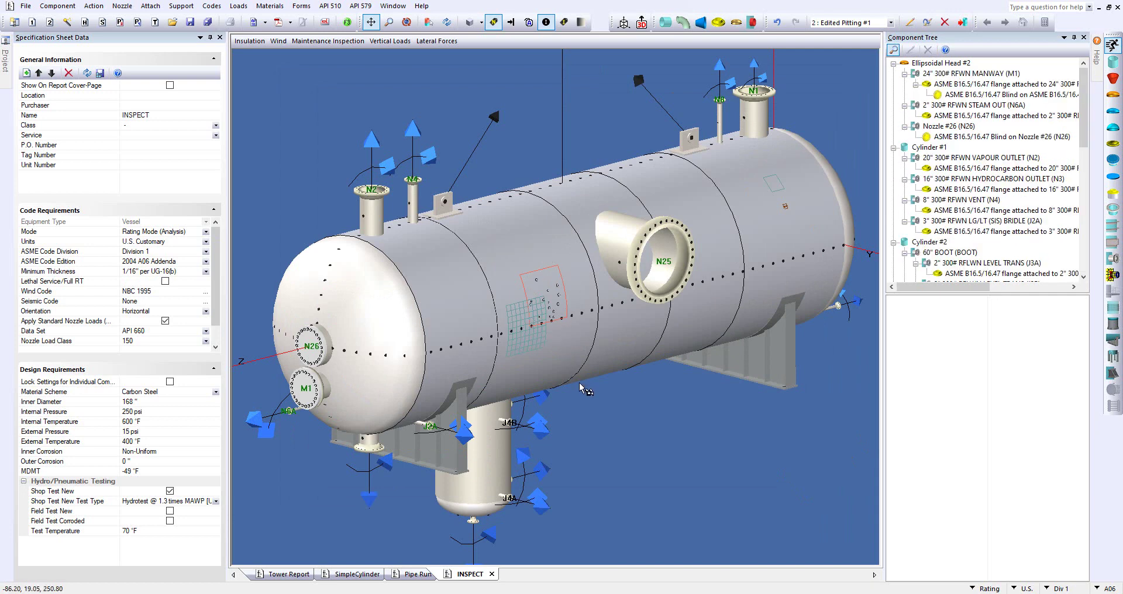
Try switching the pitting flaw on Cylinder #2 to a Level 1 analysis
left_click(547, 285)
left_click(571, 301)
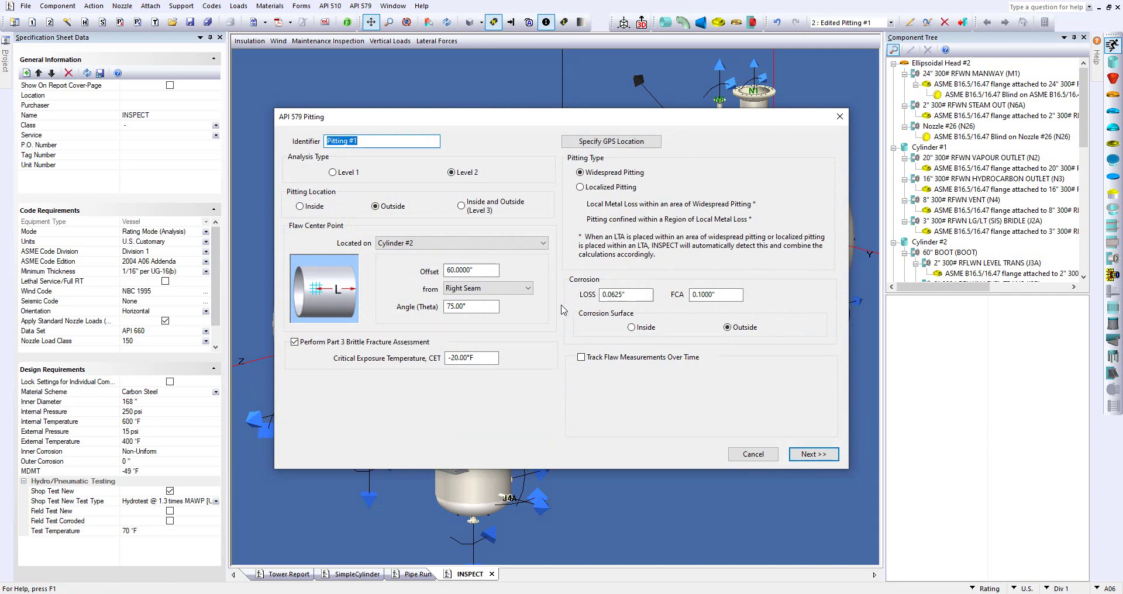
left_click(332, 172)
left_click(823, 454)
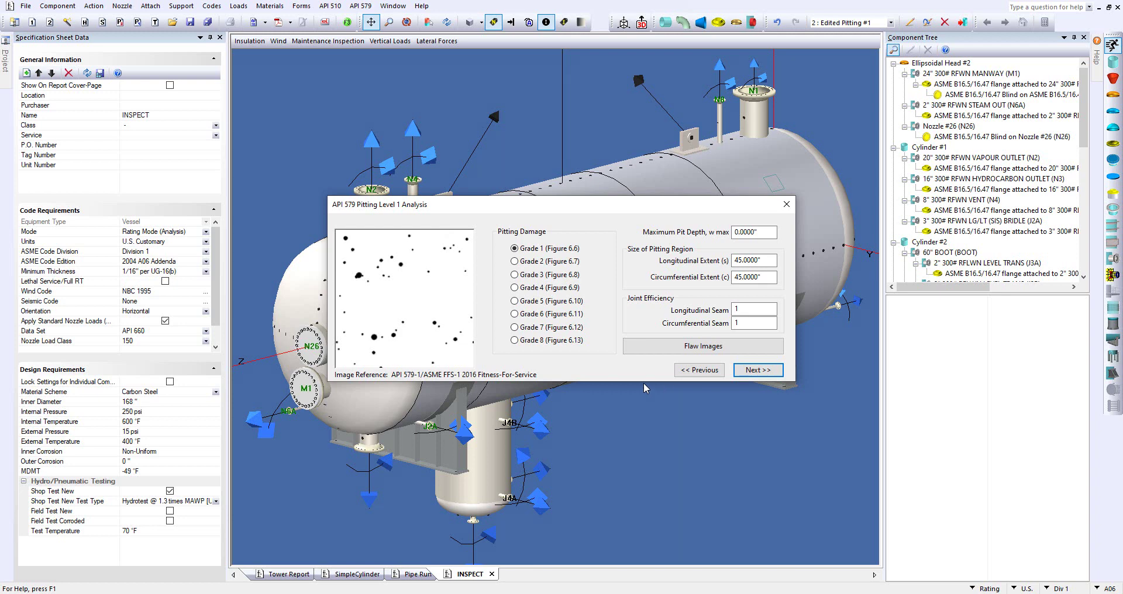
Compare the Level 1 pitting damage grades, try Grade 4, and cancel the flaw edit
left_click(534, 263)
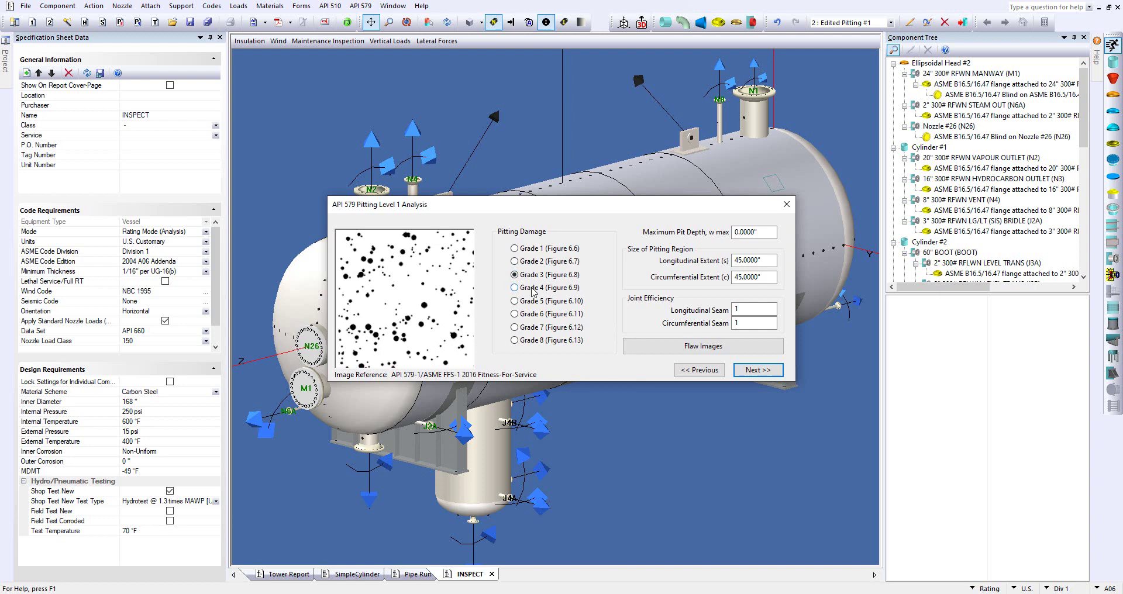
left_click(533, 288)
left_click(533, 301)
left_click(533, 315)
left_click(529, 327)
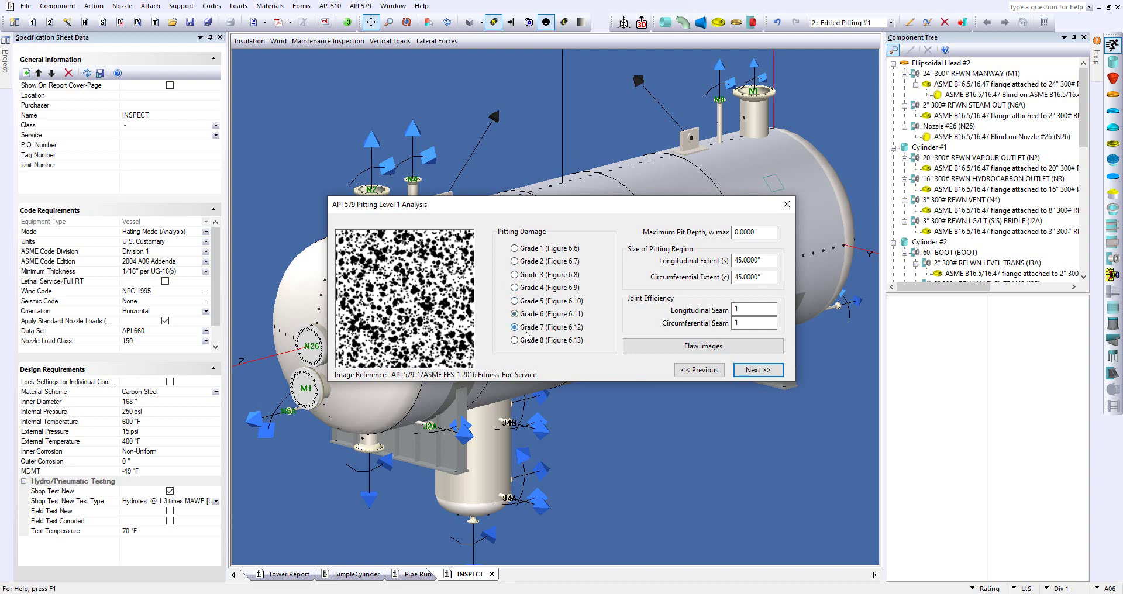
left_click(527, 340)
left_click(528, 289)
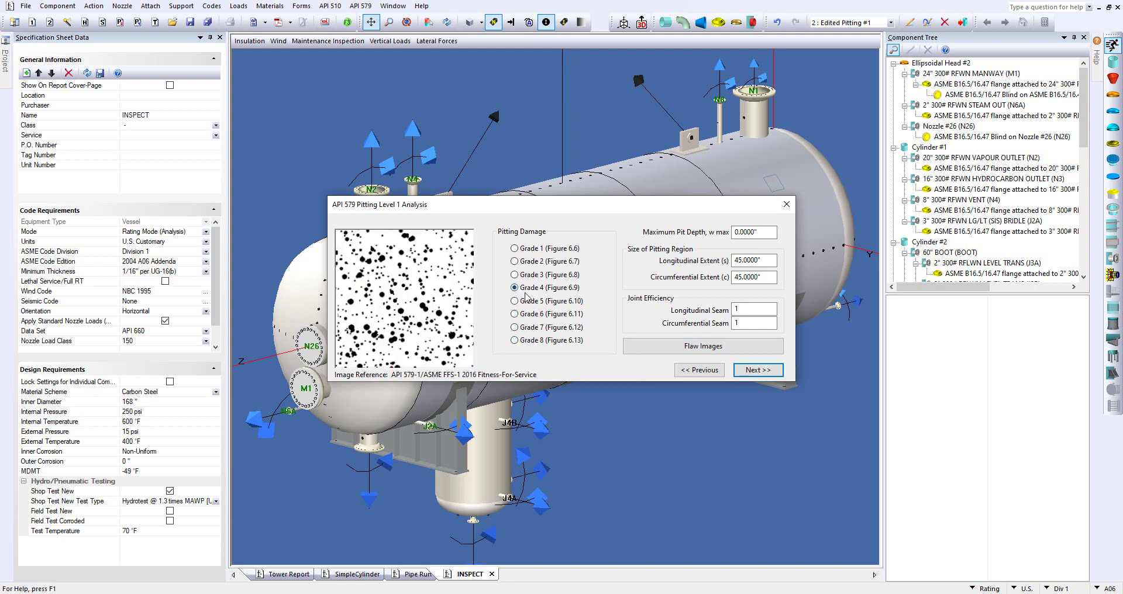
left_click(754, 232)
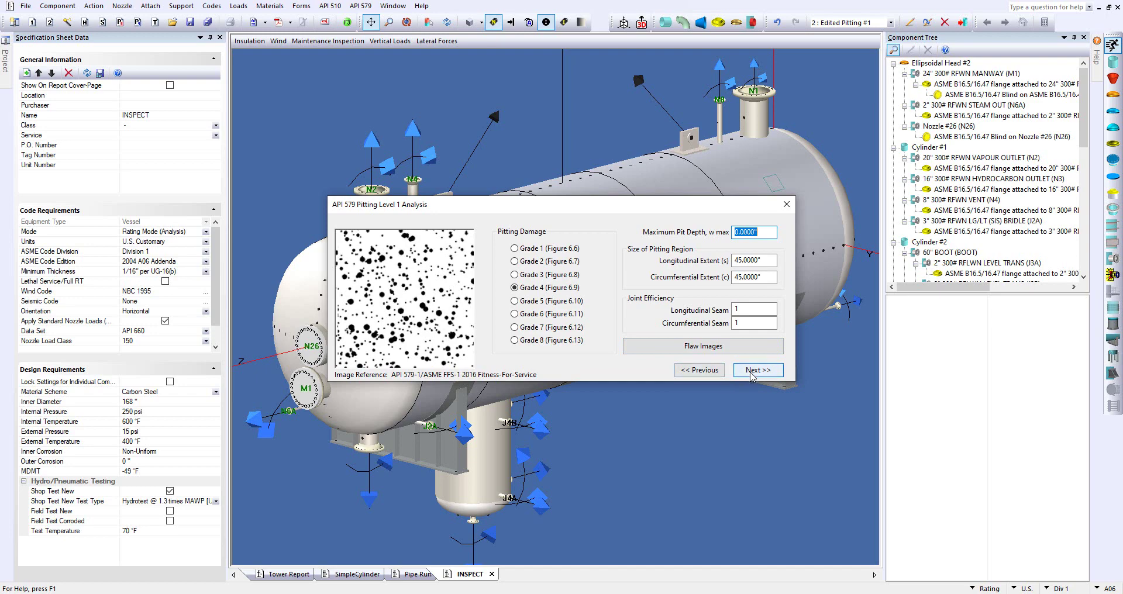
left_click(741, 370)
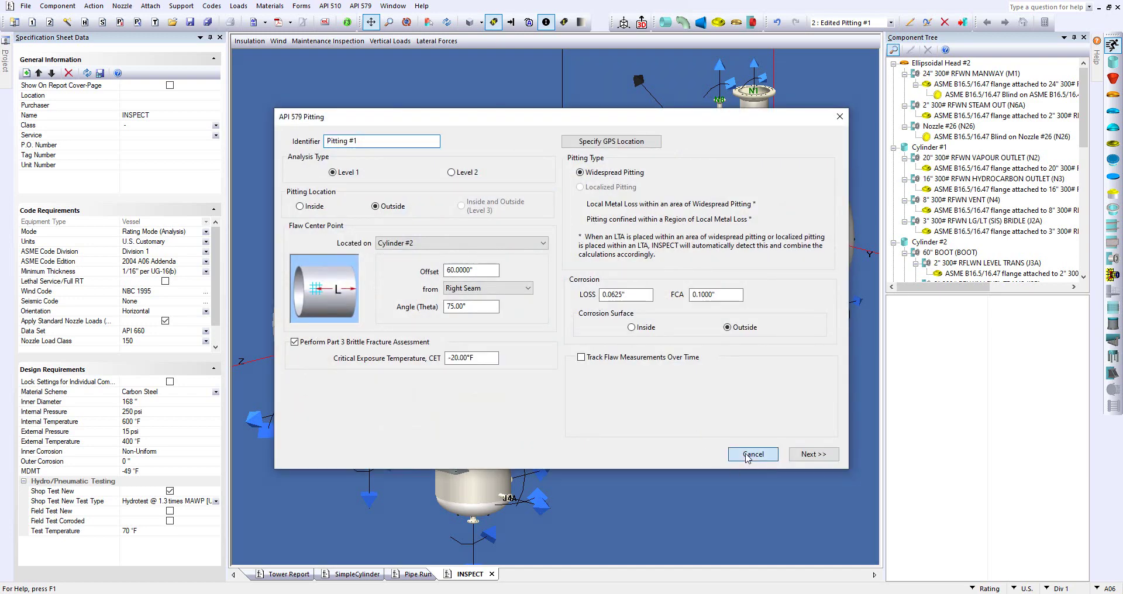
left_click(752, 457)
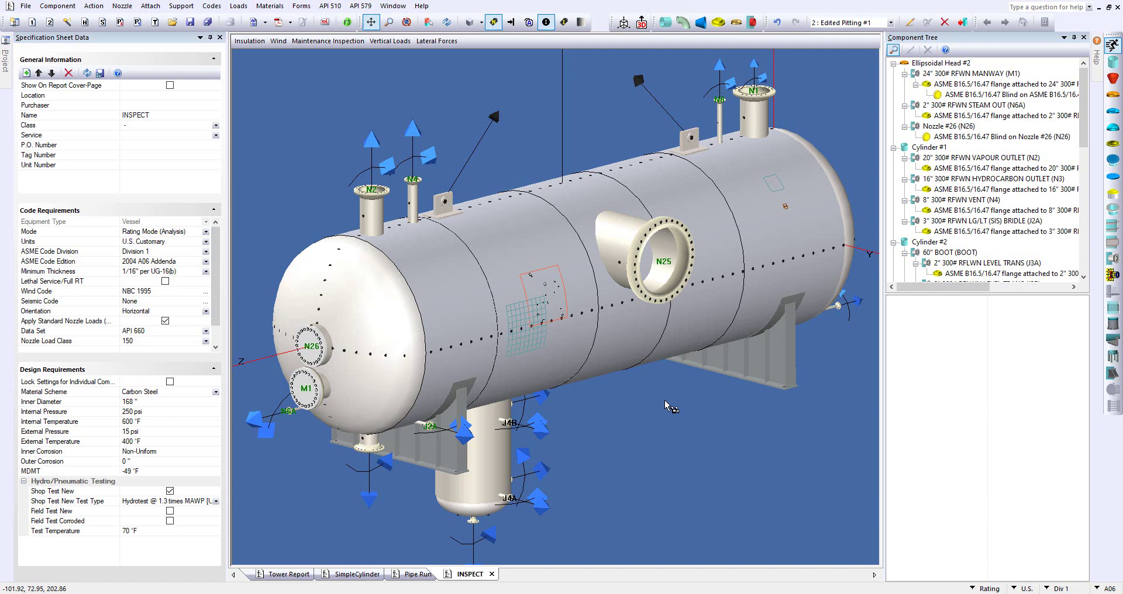
Generate the vessel report, widen its index and open the Pitting #1 assessment
left_click(347, 22)
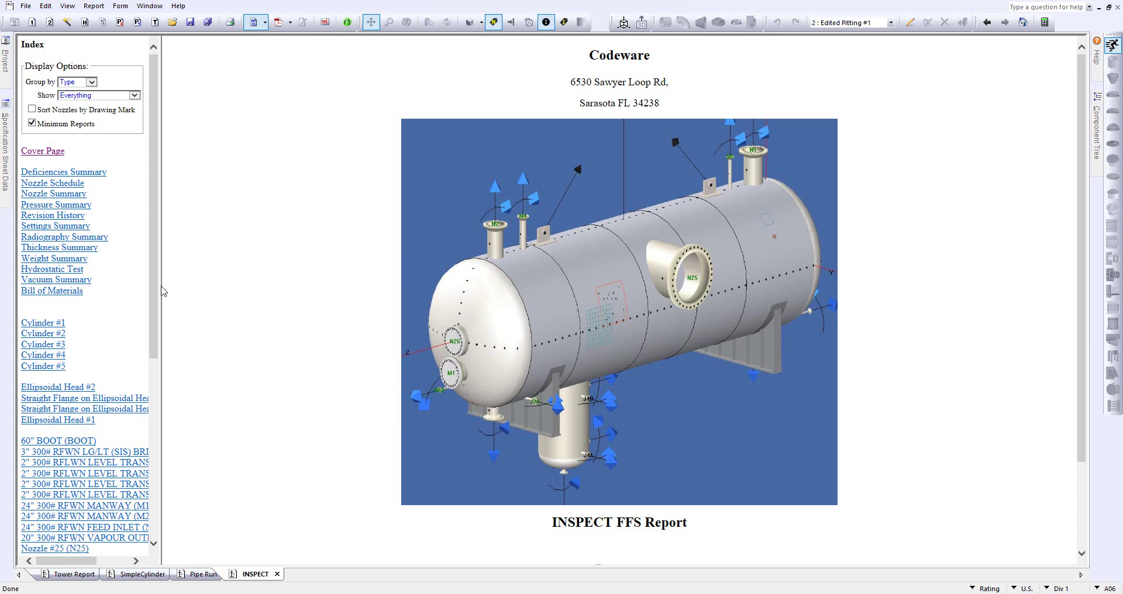
left_click_drag(163, 291, 251, 291)
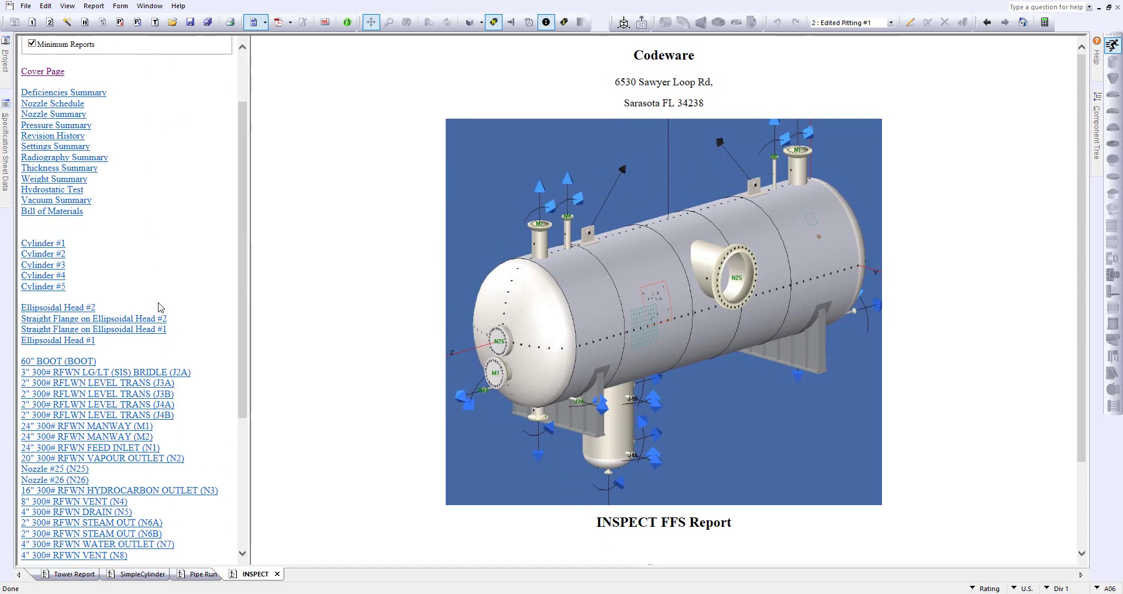
scroll(159, 305, "down", 2)
scroll(198, 406, "down", 3)
scroll(198, 406, "down", 3)
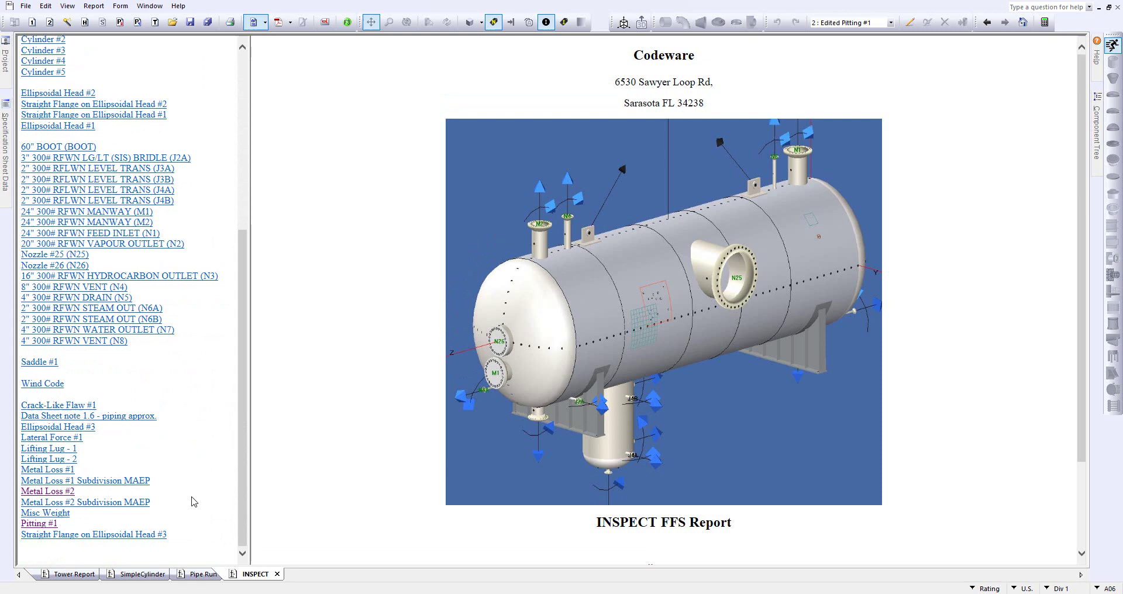
left_click(39, 525)
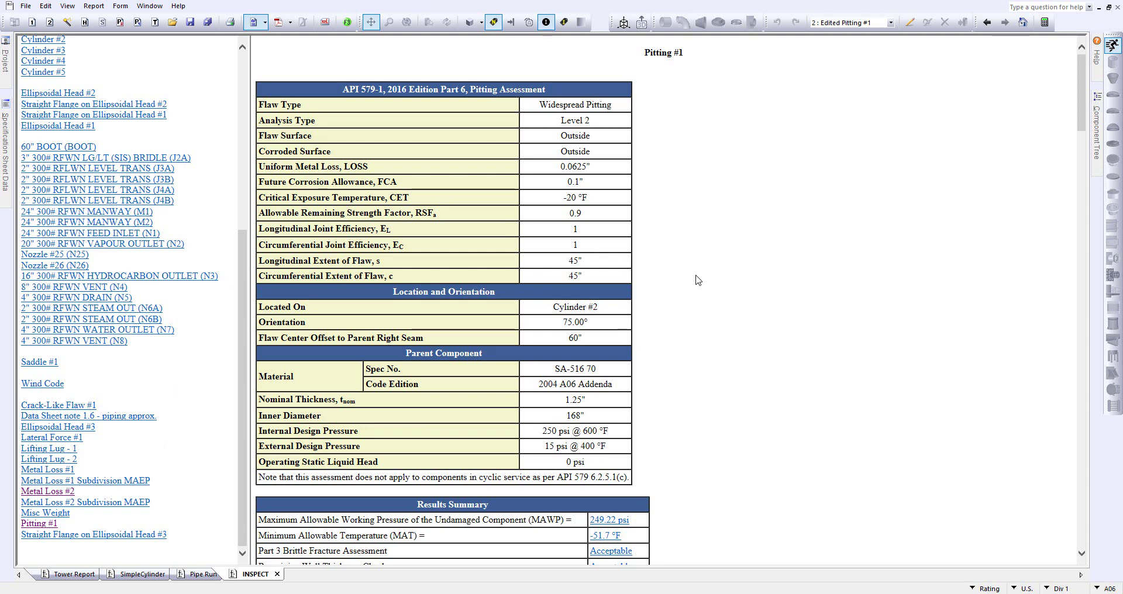
Examine the pitting report's results summary, pit-couple measurements, brittle fracture assessment and wall thickness check, and return to the 3D model
scroll(739, 259, "down", 5)
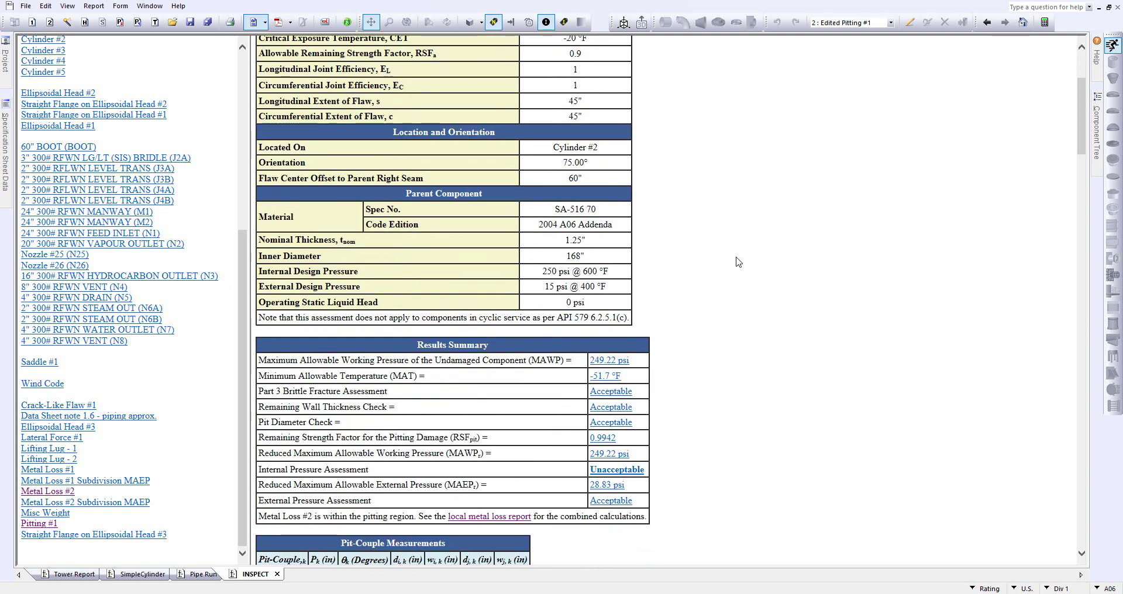
scroll(736, 260, "down", 15)
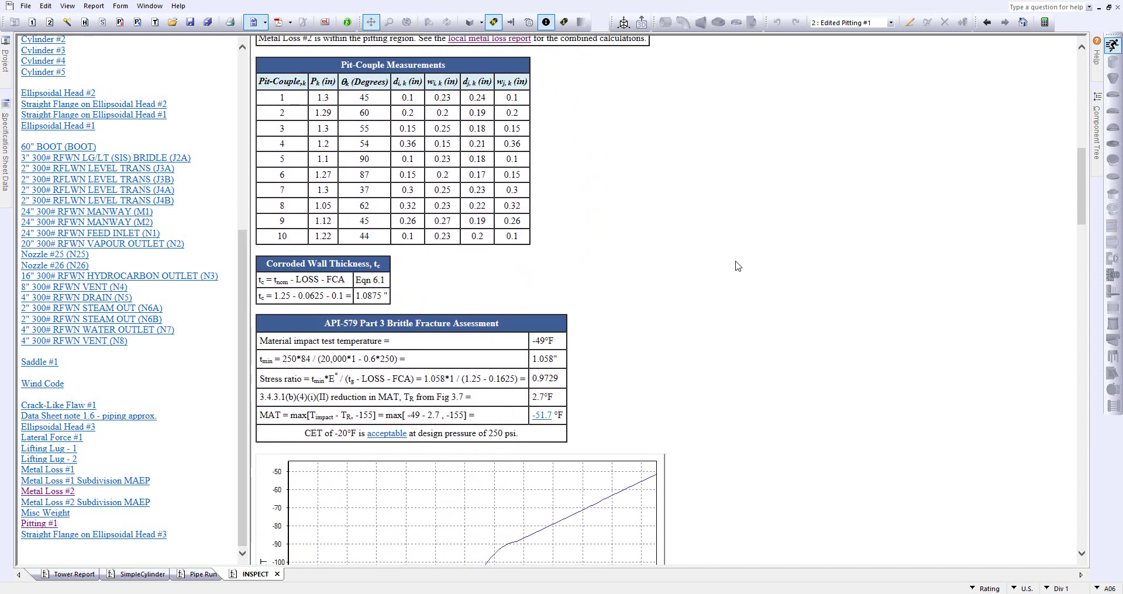
scroll(740, 267, "down", 6)
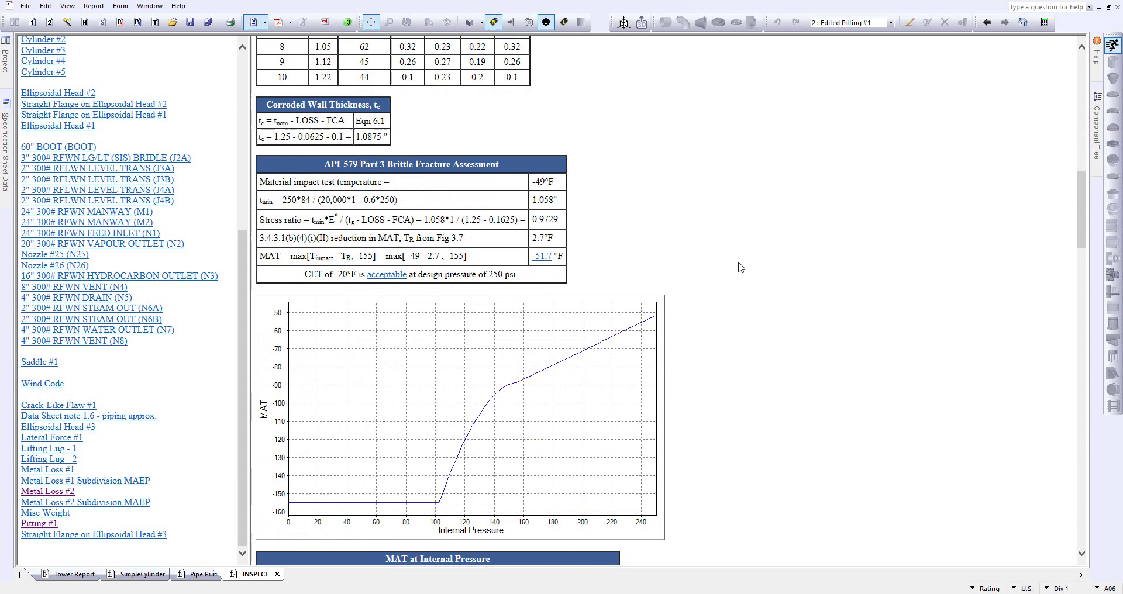
scroll(741, 271, "down", 6)
scroll(740, 273, "down", 10)
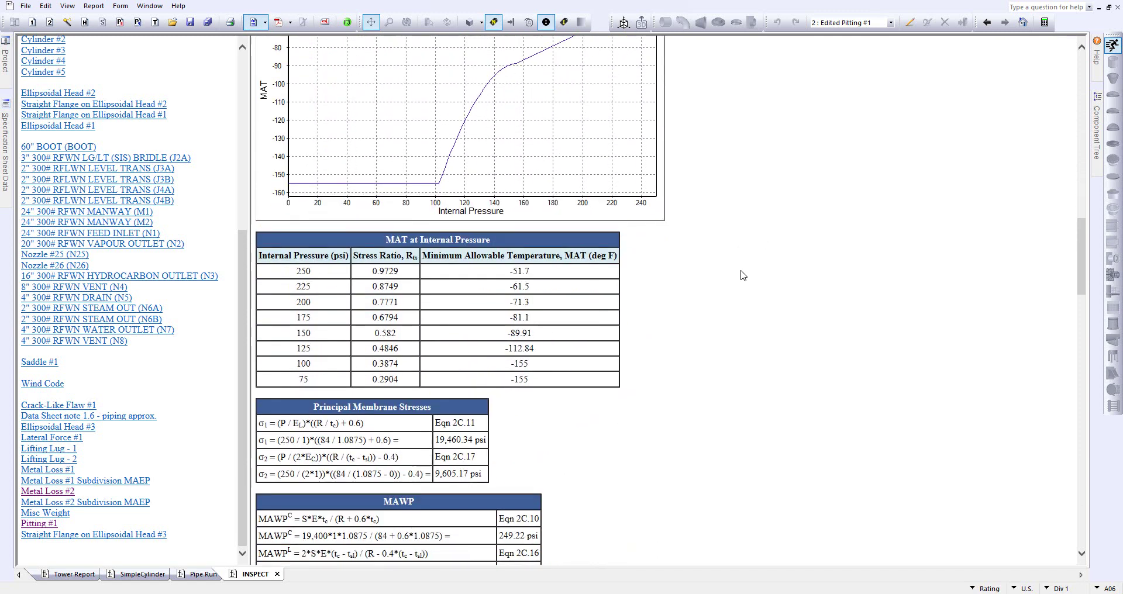
scroll(743, 273, "down", 3)
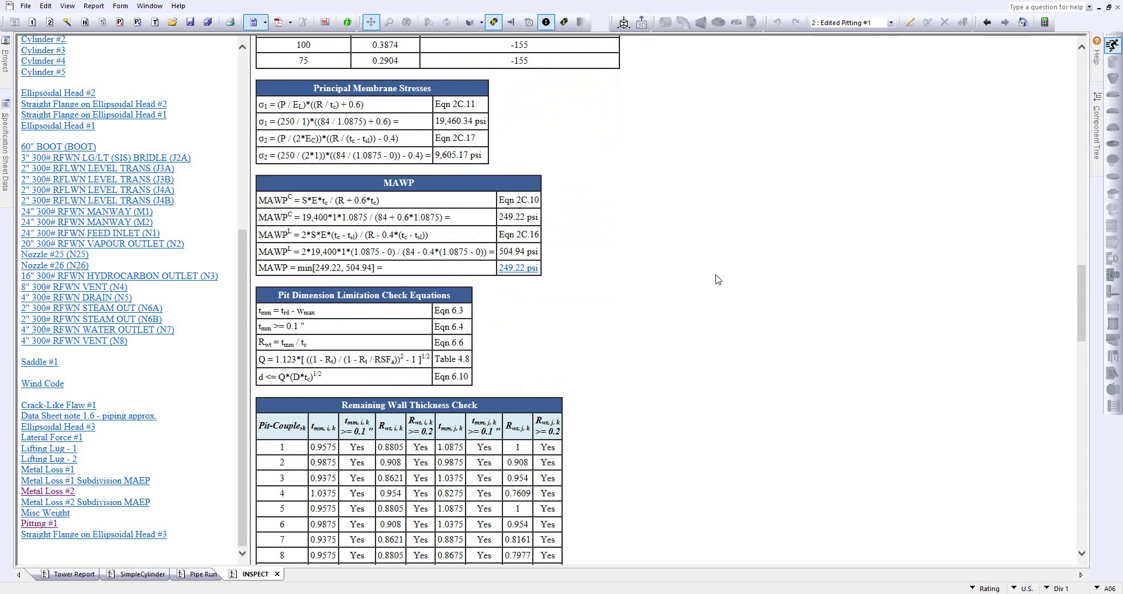
left_click(254, 26)
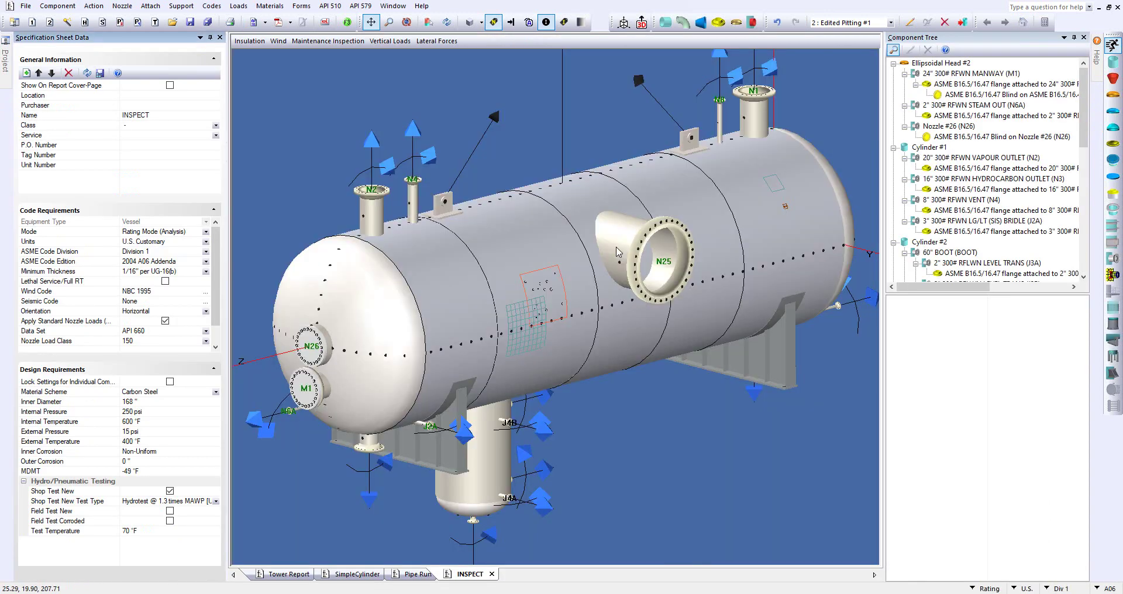